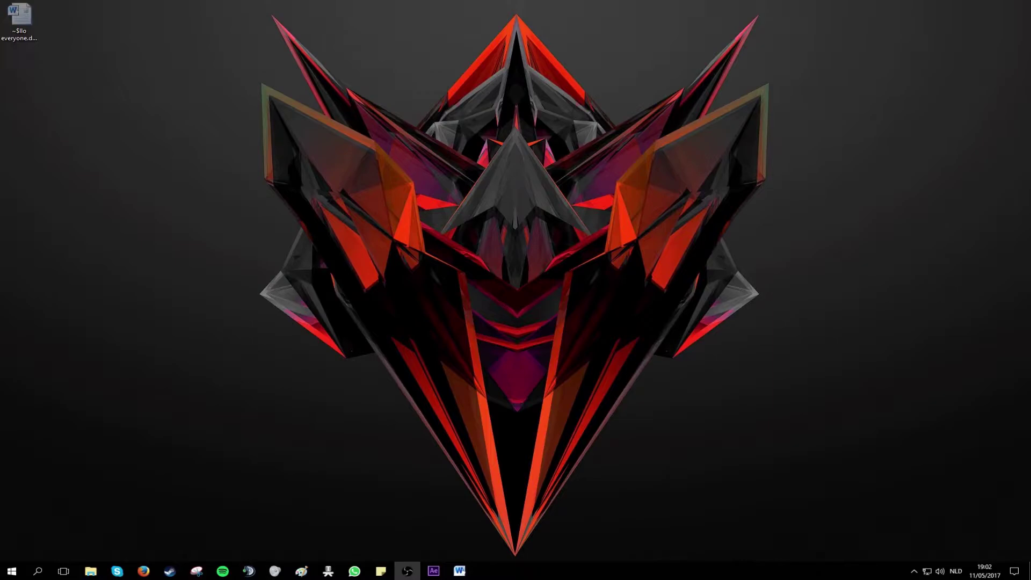
- Check memory usage on Task Manager's Performance view, then close Task Manager
{"action": "right_click", "coordinate": [517, 574]}
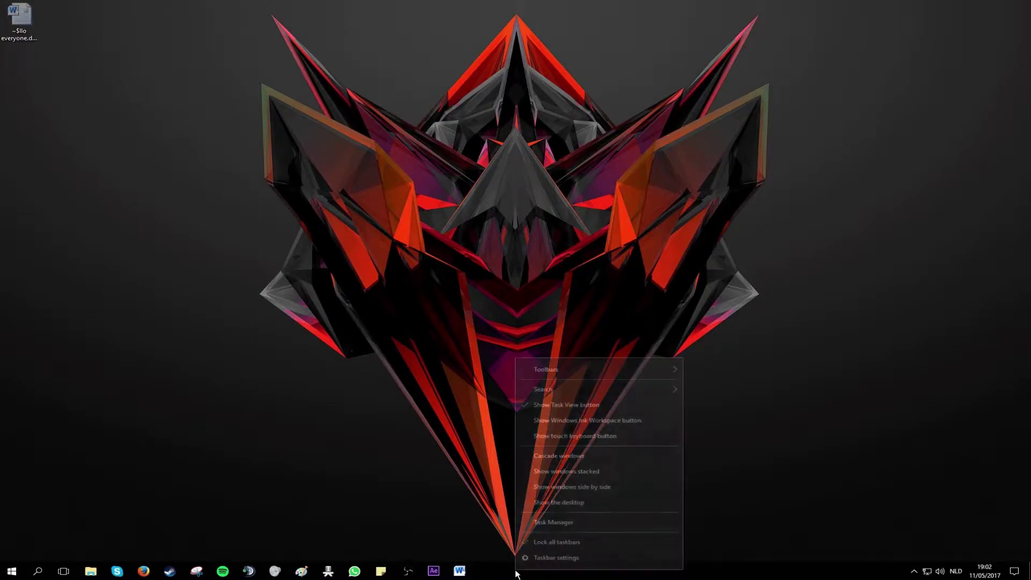
{"action": "left_click", "coordinate": [543, 520]}
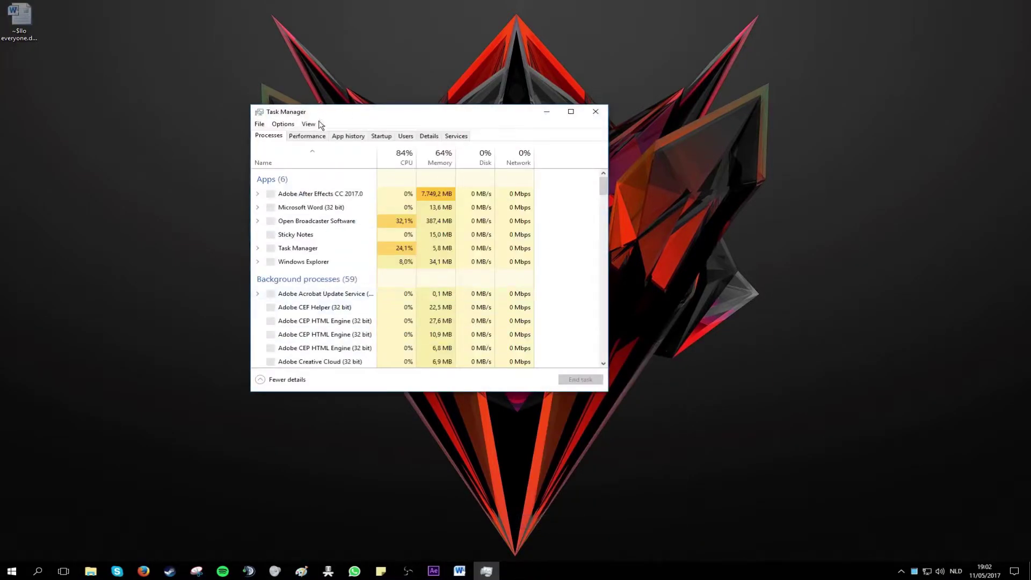
{"action": "left_click", "coordinate": [307, 136]}
{"action": "left_click", "coordinate": [328, 193]}
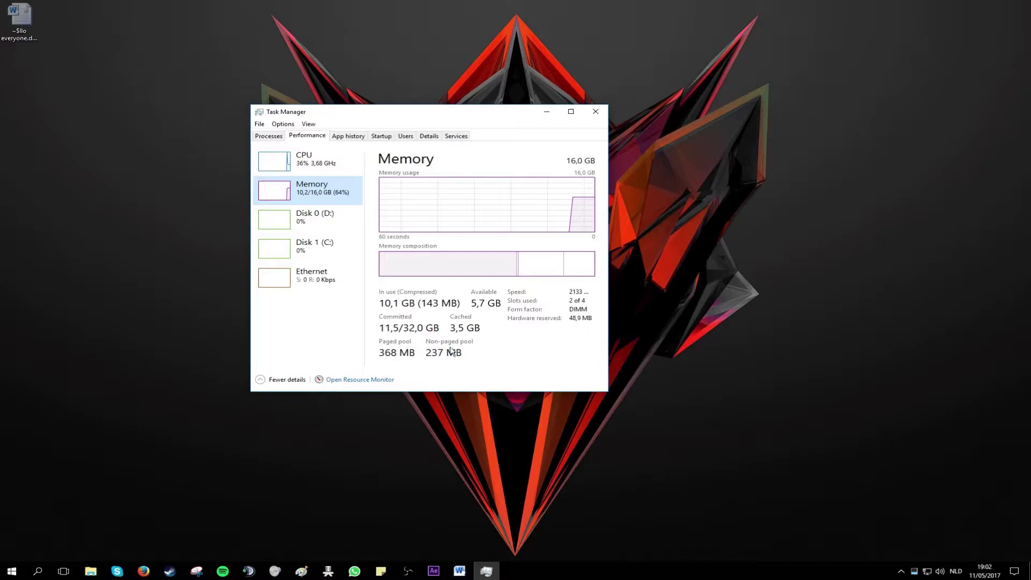
{"action": "left_click", "coordinate": [596, 113]}
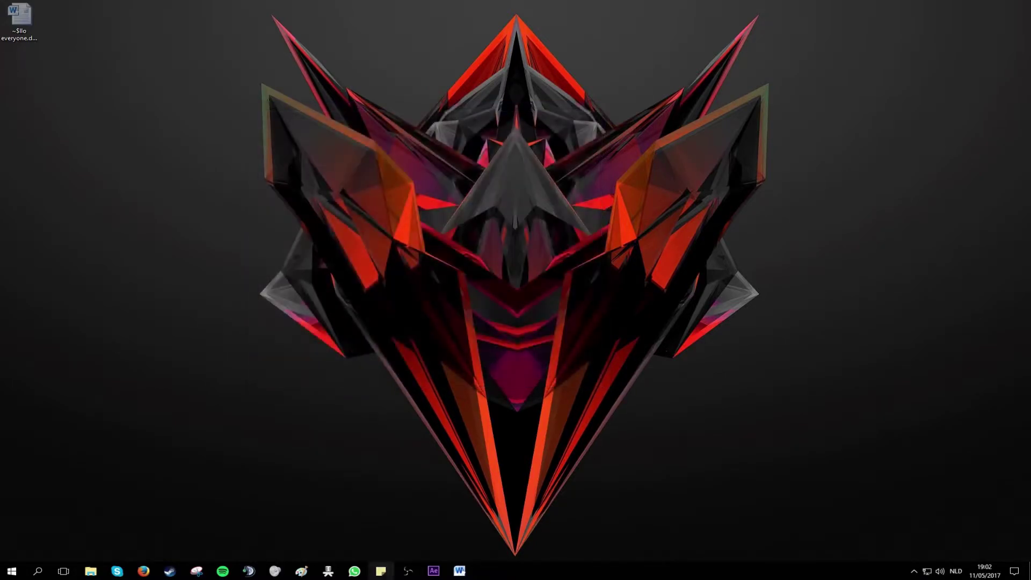
- Launch Registry Editor and expand HKEY_LOCAL_MACHINE\SYSTEM\ControlSet001\Services in the tree
{"action": "left_click", "coordinate": [12, 570]}
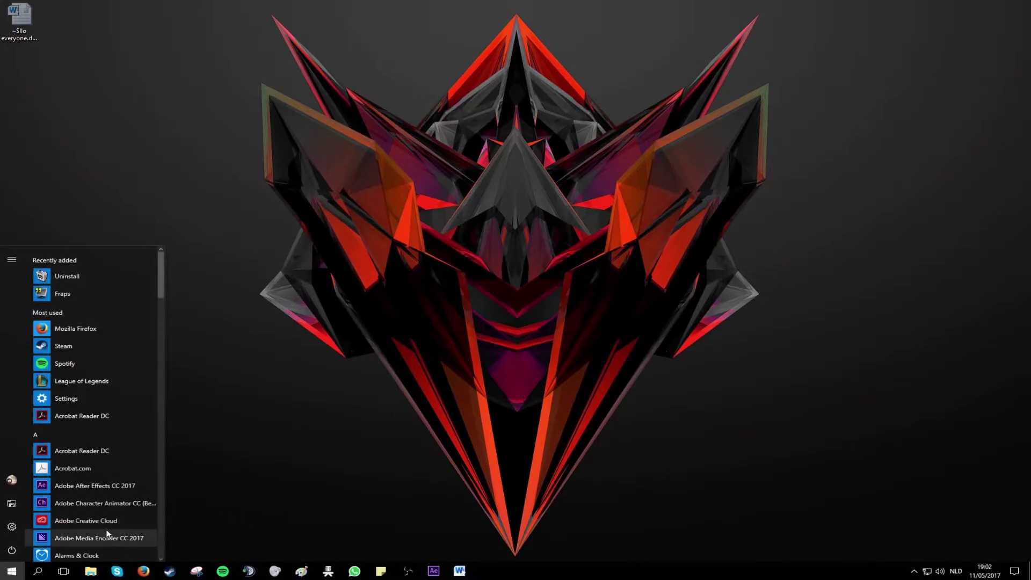
{"action": "type", "text": "regiond"}
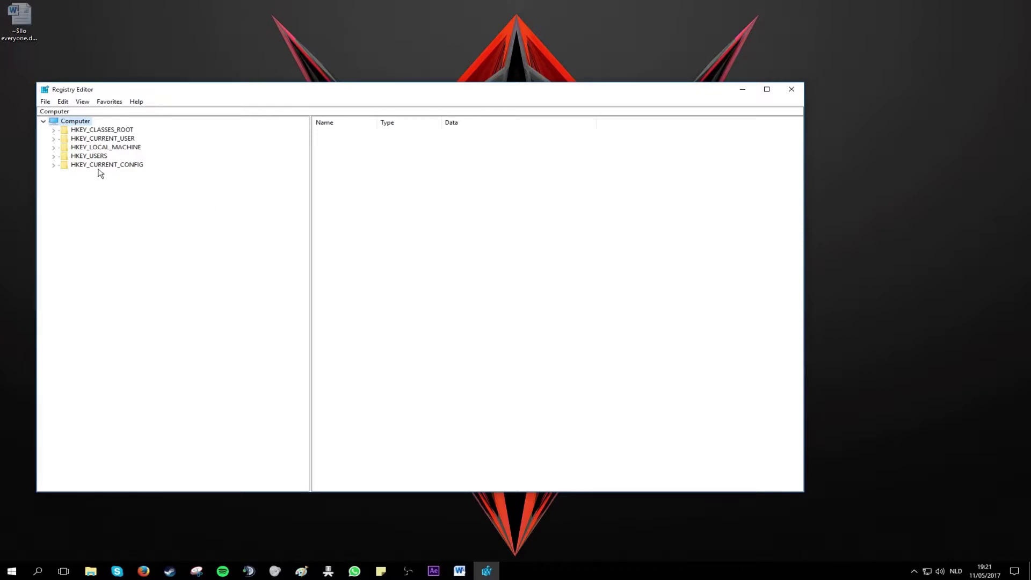
{"action": "left_click", "coordinate": [99, 148]}
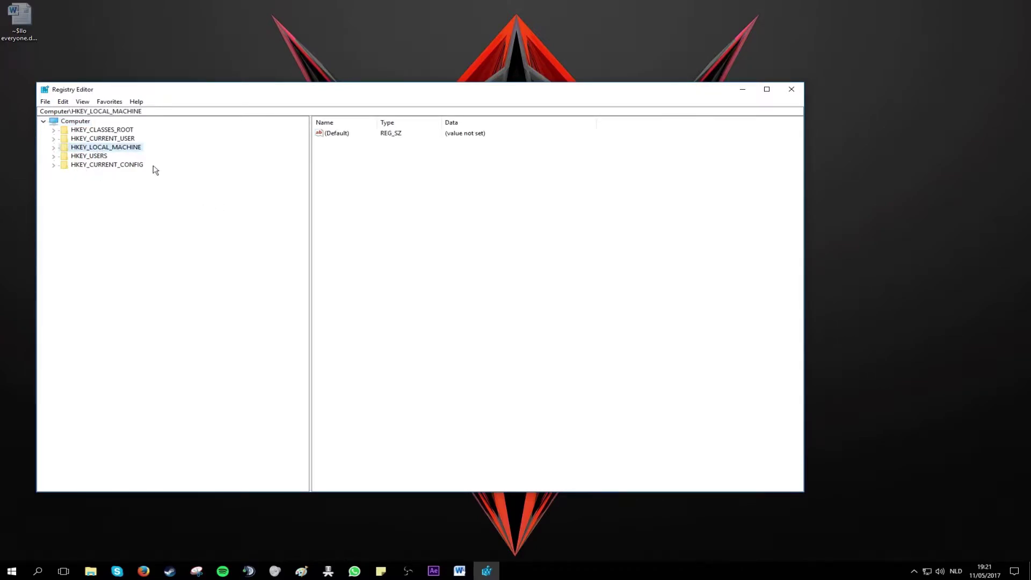
{"action": "left_click", "coordinate": [53, 147]}
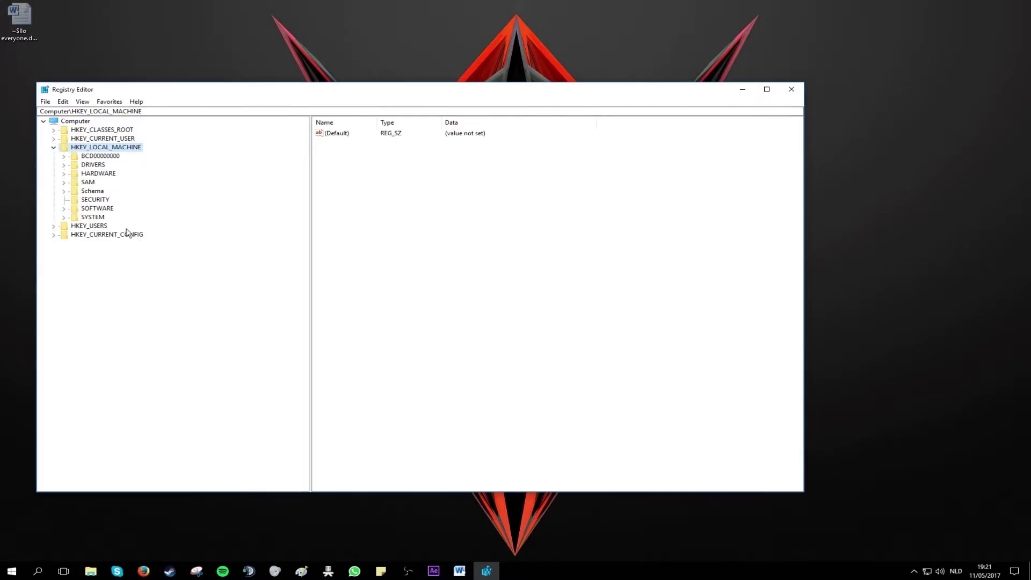
{"action": "left_click", "coordinate": [74, 218]}
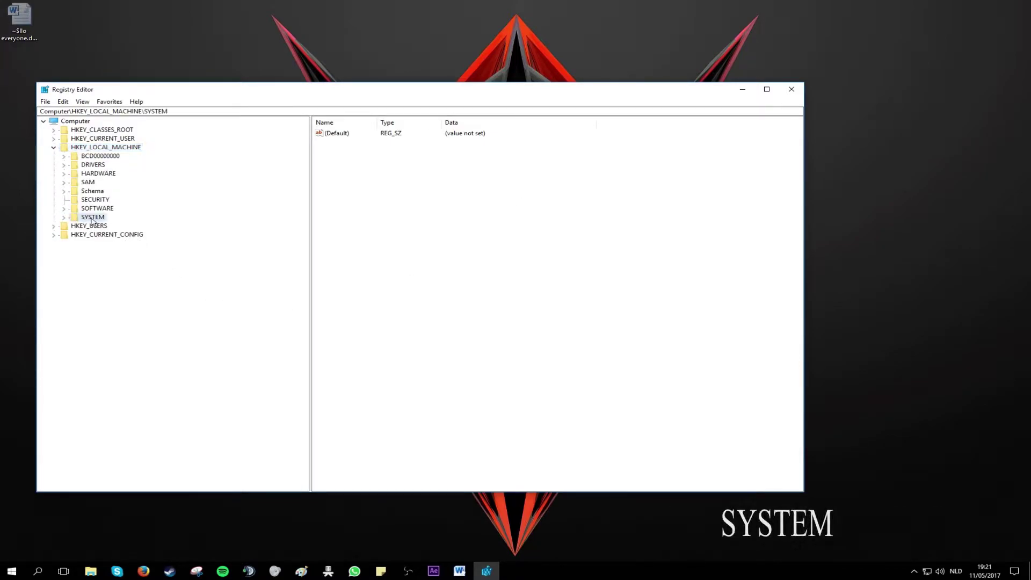
{"action": "left_click", "coordinate": [64, 218]}
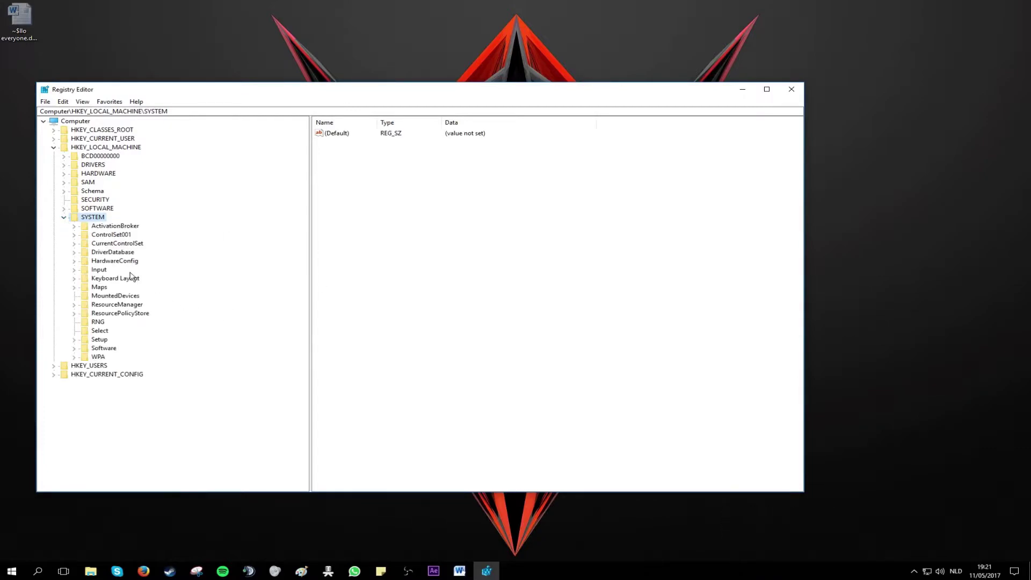
{"action": "left_click", "coordinate": [110, 235]}
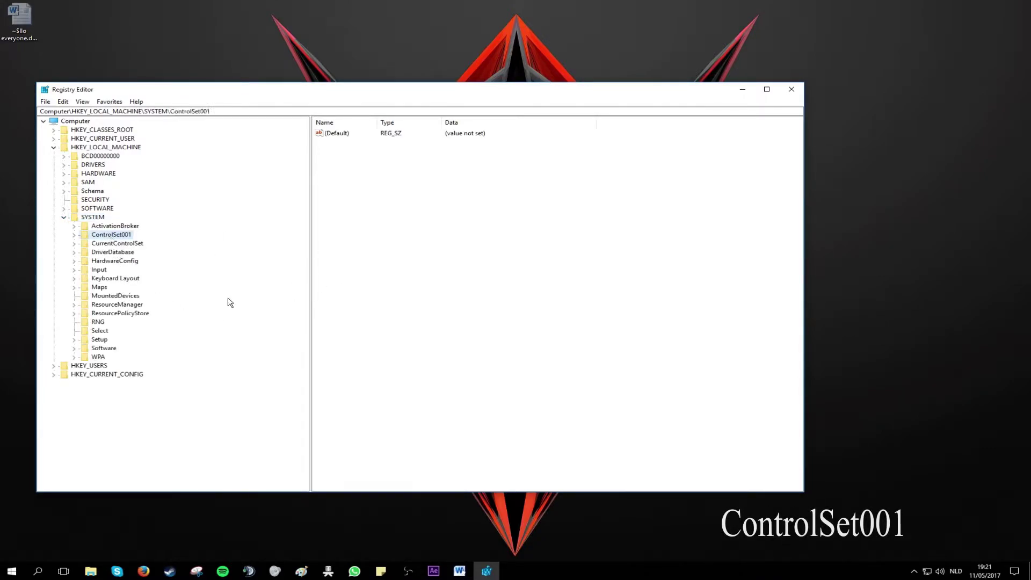
{"action": "left_click", "coordinate": [74, 234]}
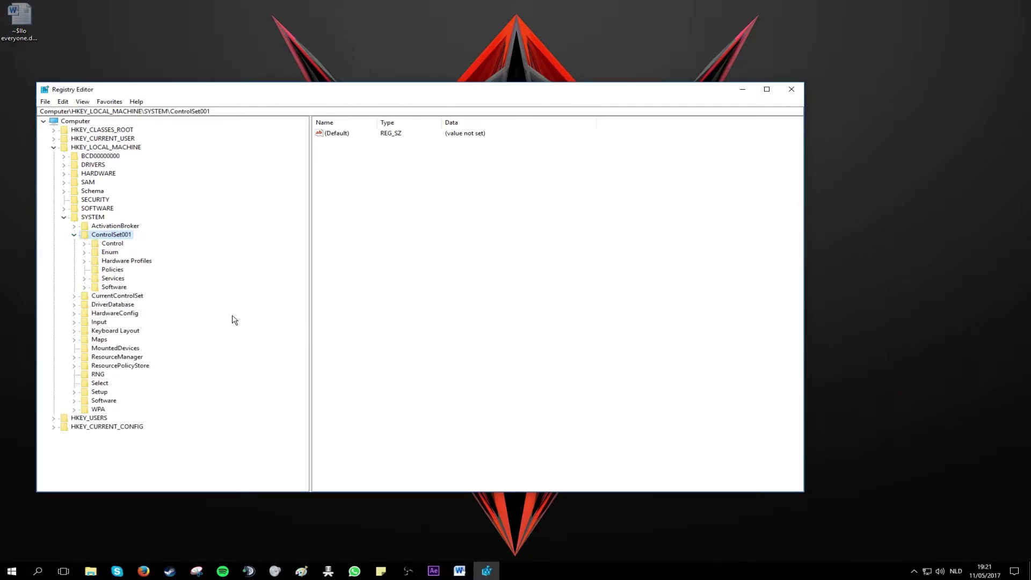
{"action": "left_click", "coordinate": [85, 279]}
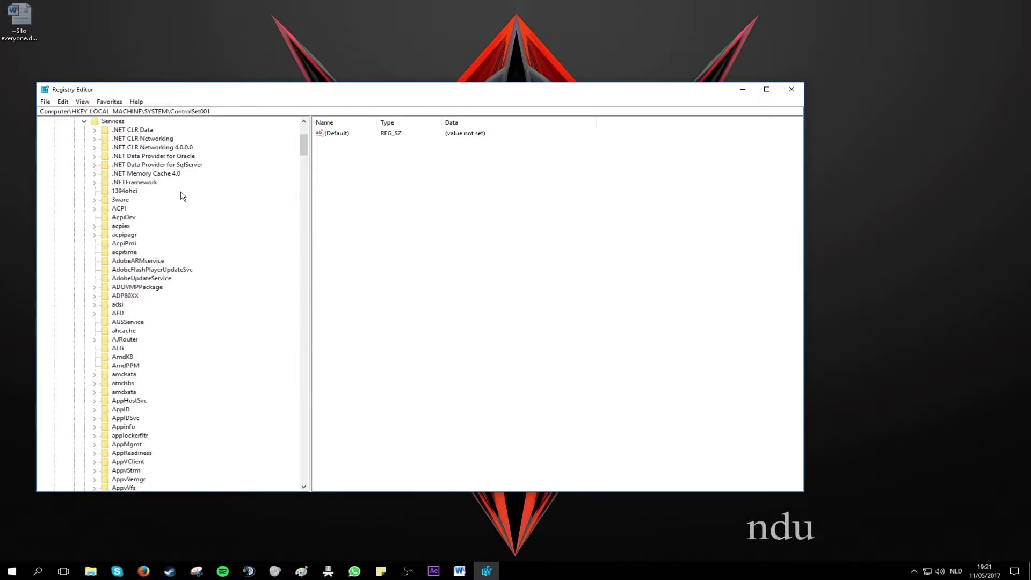
- Open the Services\Ndu key and change its Start DWORD value to 4
{"action": "scroll", "coordinate": [180, 236], "scroll_direction": "down", "scroll_amount": 20}
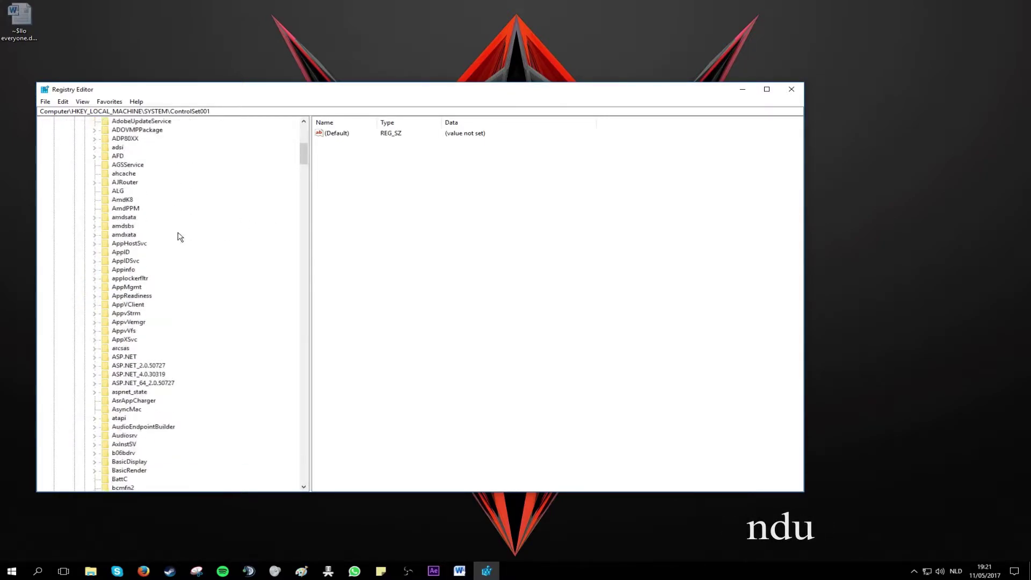
{"action": "scroll", "coordinate": [183, 246], "scroll_direction": "down", "scroll_amount": 20}
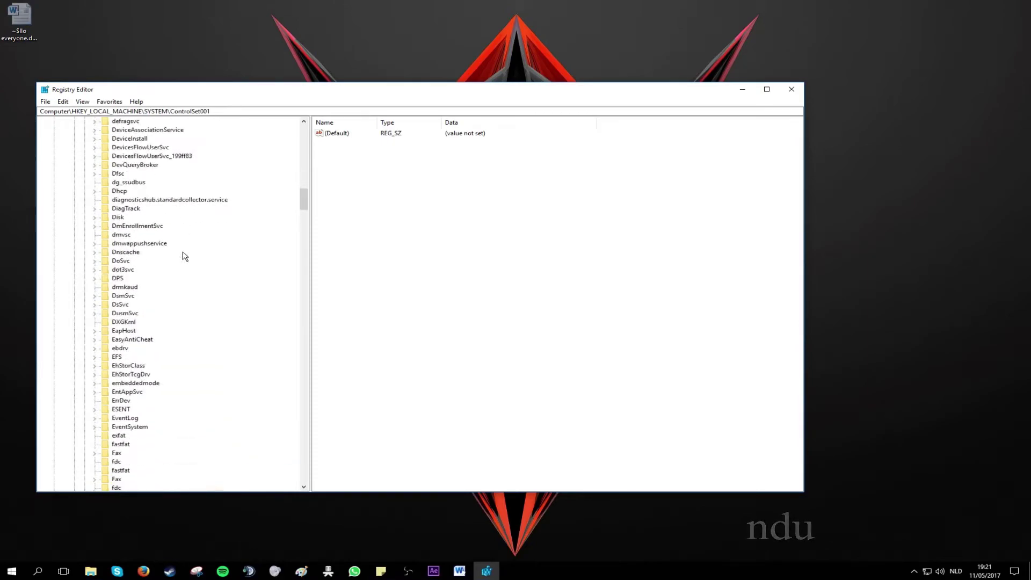
{"action": "scroll", "coordinate": [188, 260], "scroll_direction": "down", "scroll_amount": 20}
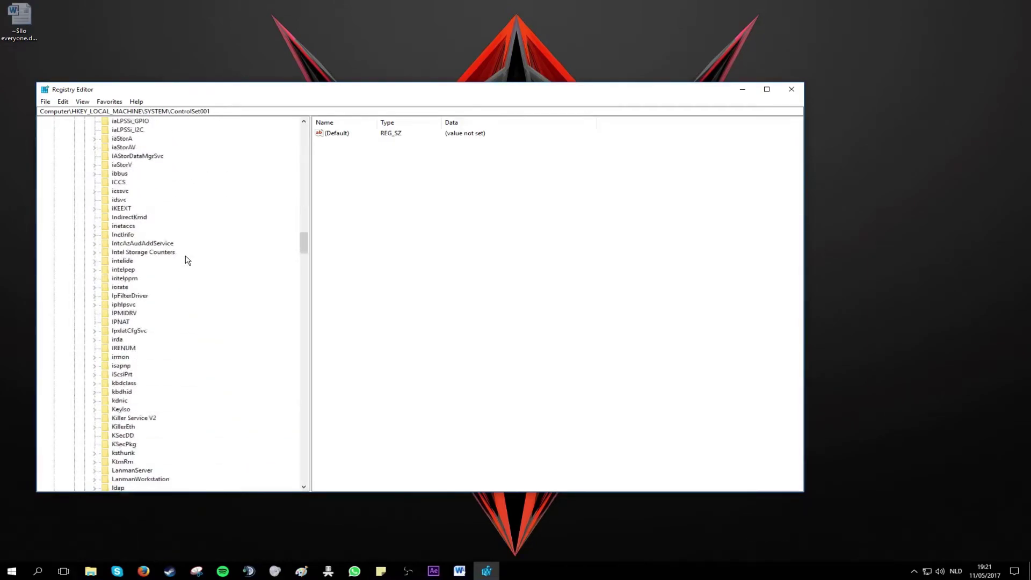
{"action": "scroll", "coordinate": [185, 261], "scroll_direction": "down", "scroll_amount": 20}
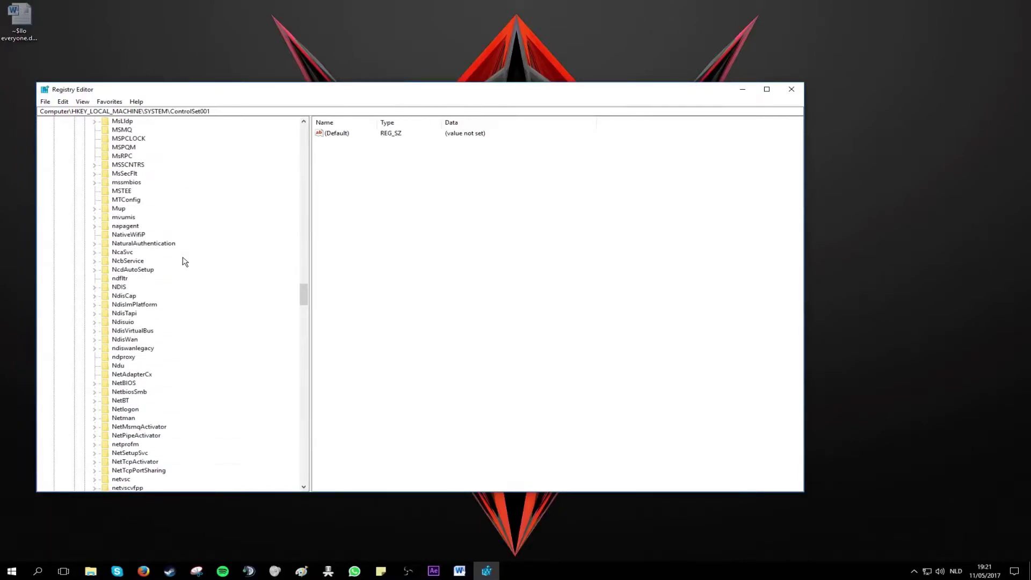
{"action": "scroll", "coordinate": [185, 261], "scroll_direction": "down", "scroll_amount": 1}
{"action": "left_click", "coordinate": [117, 340]}
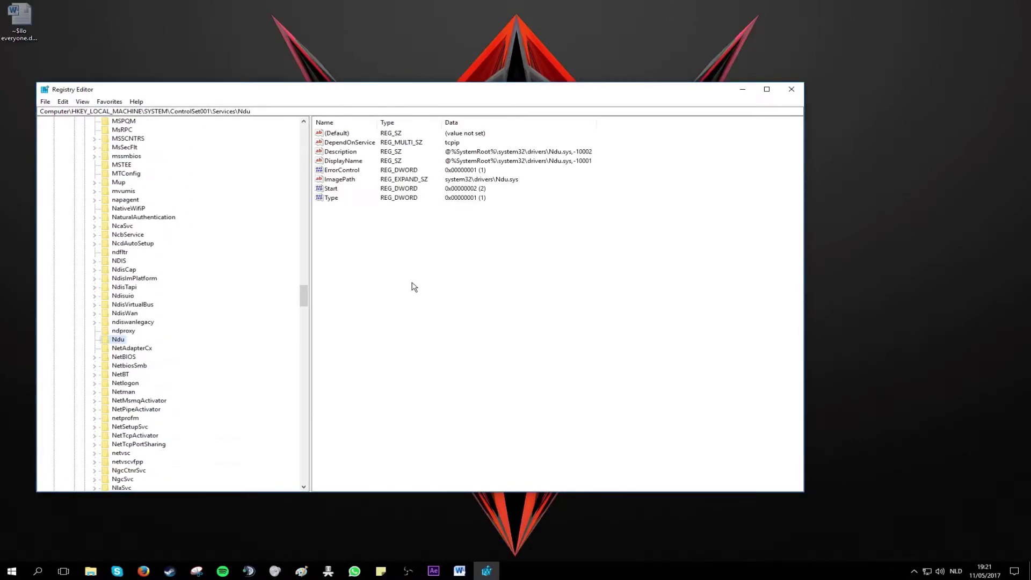
{"action": "left_click", "coordinate": [332, 191]}
{"action": "right_click", "coordinate": [333, 190]}
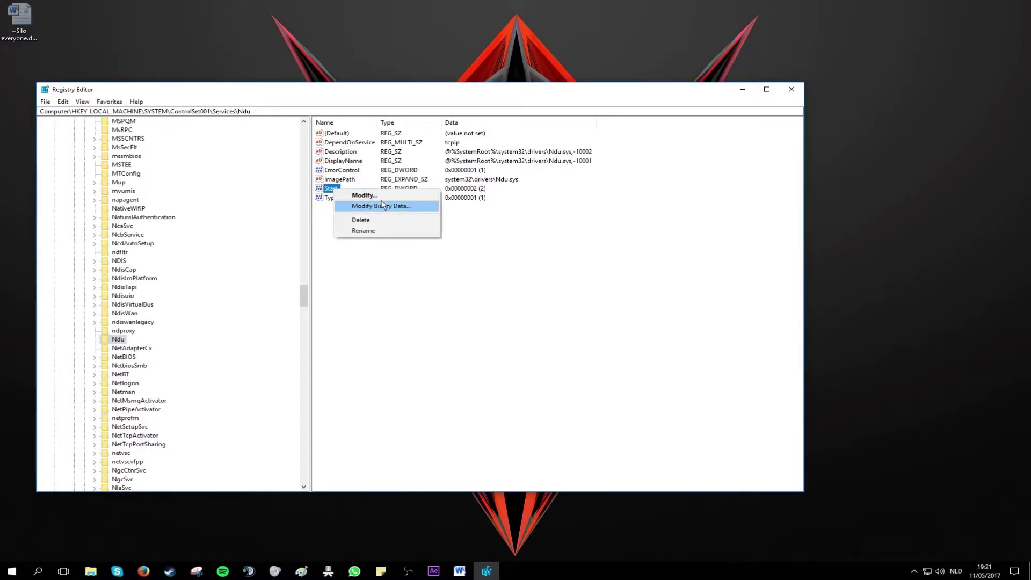
{"action": "left_click", "coordinate": [374, 195]}
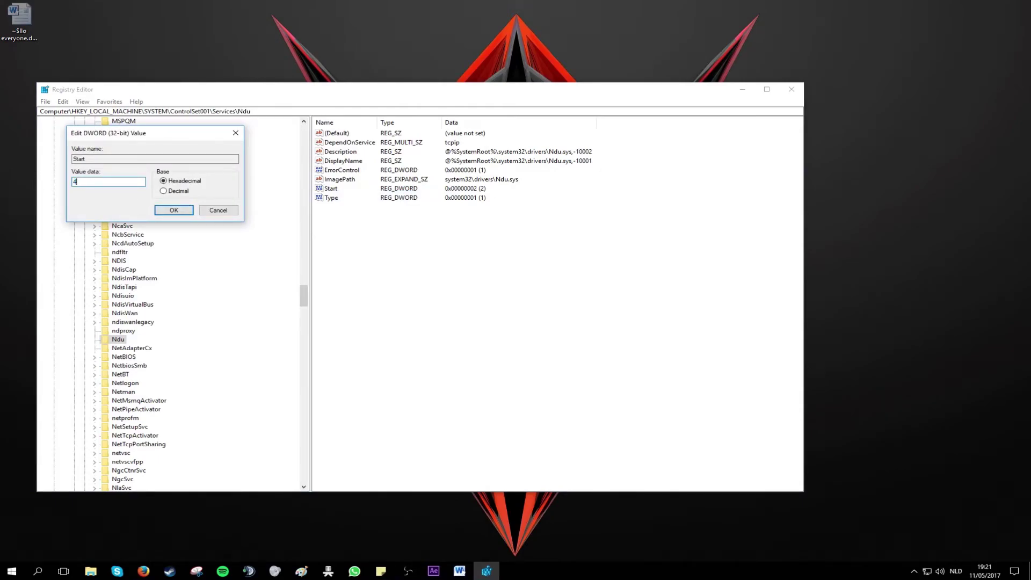
{"action": "left_click", "coordinate": [174, 210]}
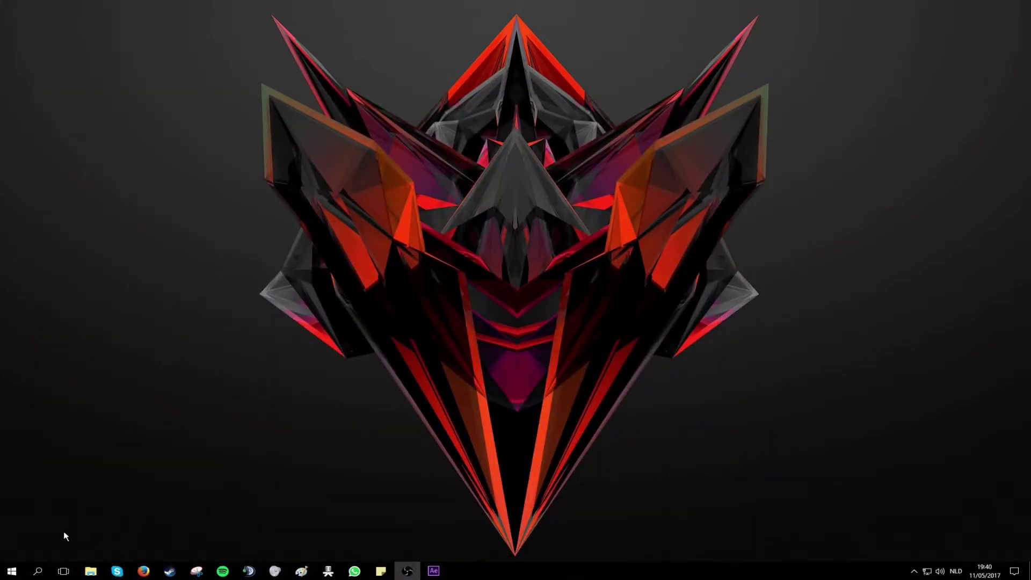
- Launch the Services app from a Start menu search for 'servic'
{"action": "left_click", "coordinate": [11, 570]}
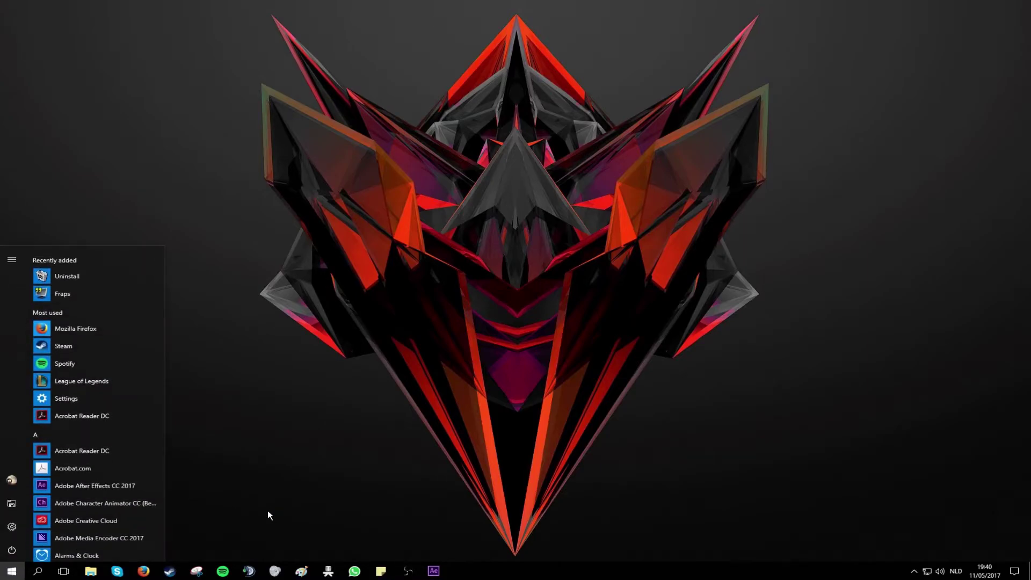
{"action": "type", "text": "services"}
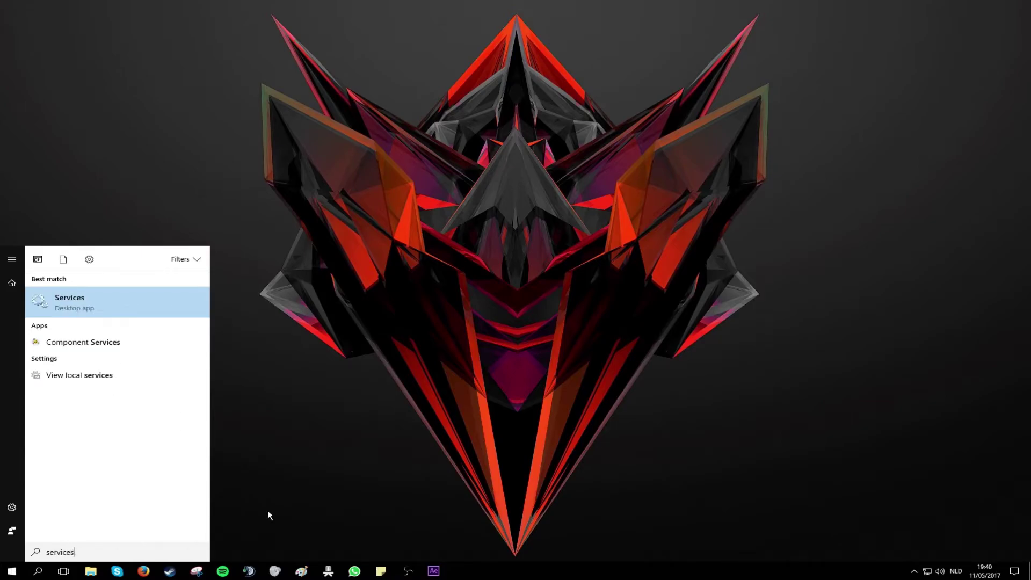
{"action": "key", "text": "Return"}
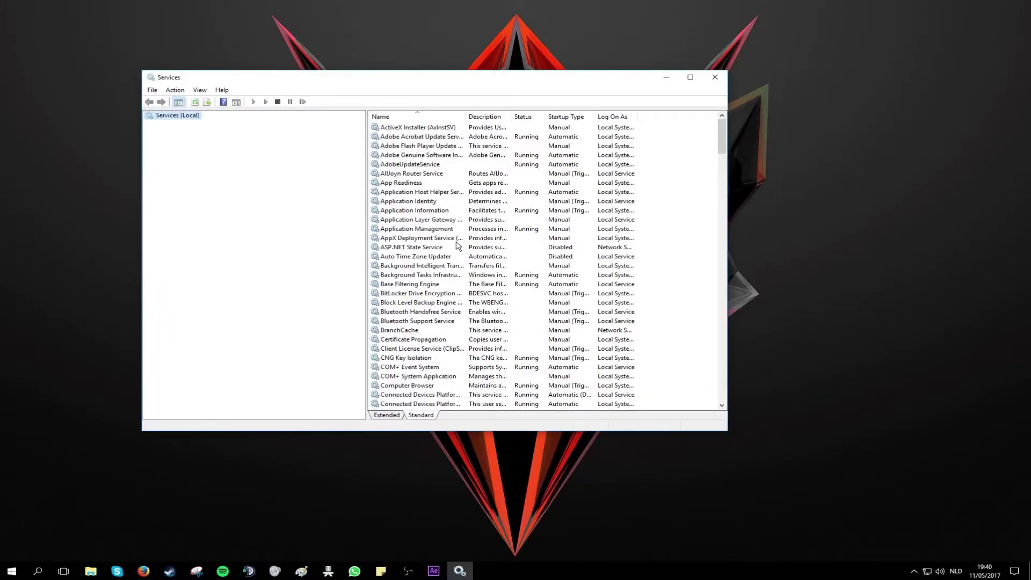
- Scroll down the services list until Superfetch is visible
{"action": "scroll", "coordinate": [454, 247], "scroll_direction": "down", "scroll_amount": 2}
{"action": "scroll", "coordinate": [454, 248], "scroll_direction": "down", "scroll_amount": 3}
{"action": "scroll", "coordinate": [451, 250], "scroll_direction": "down", "scroll_amount": 7}
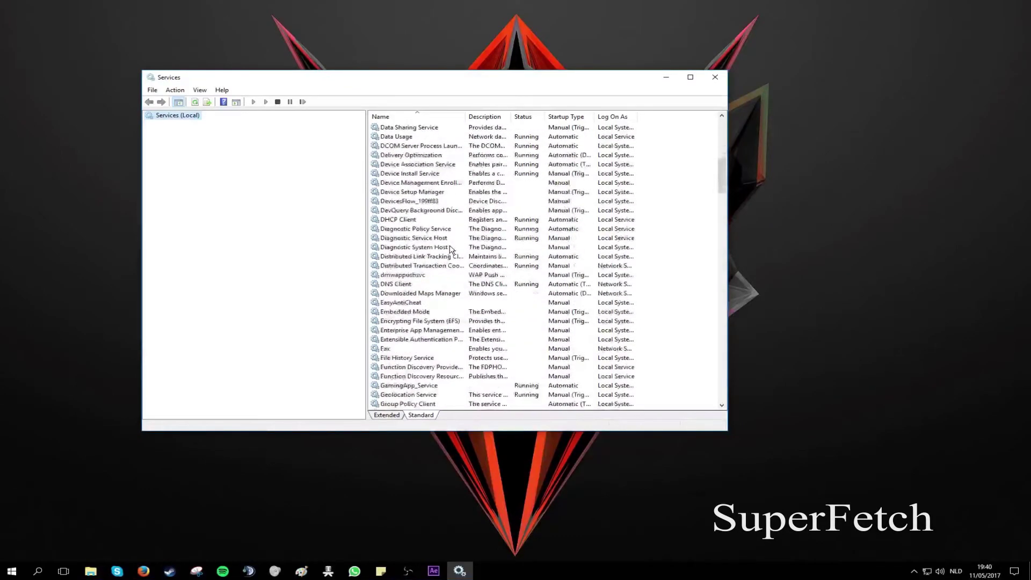
{"action": "scroll", "coordinate": [450, 248], "scroll_direction": "down", "scroll_amount": 17}
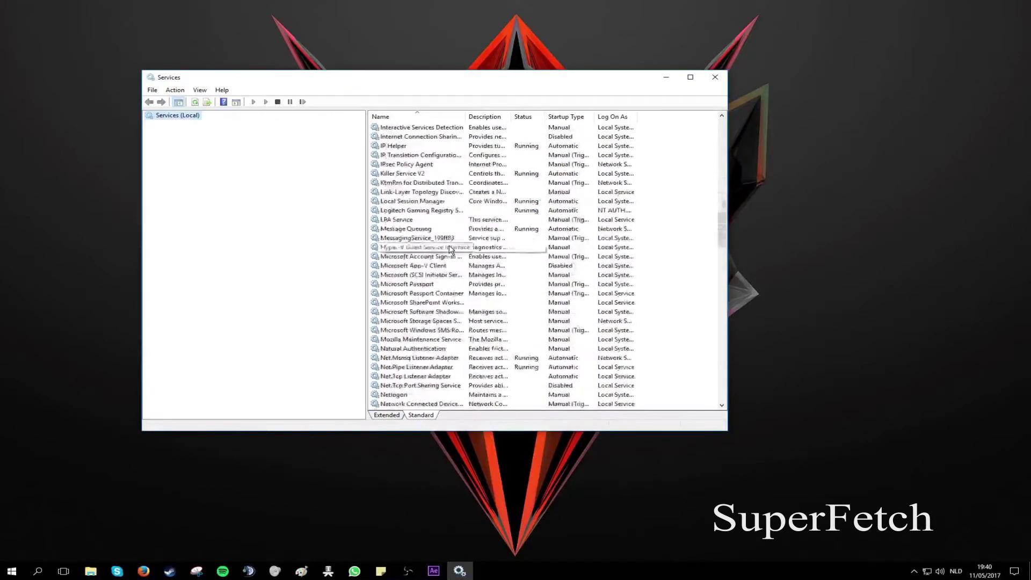
{"action": "scroll", "coordinate": [450, 249], "scroll_direction": "down", "scroll_amount": 14}
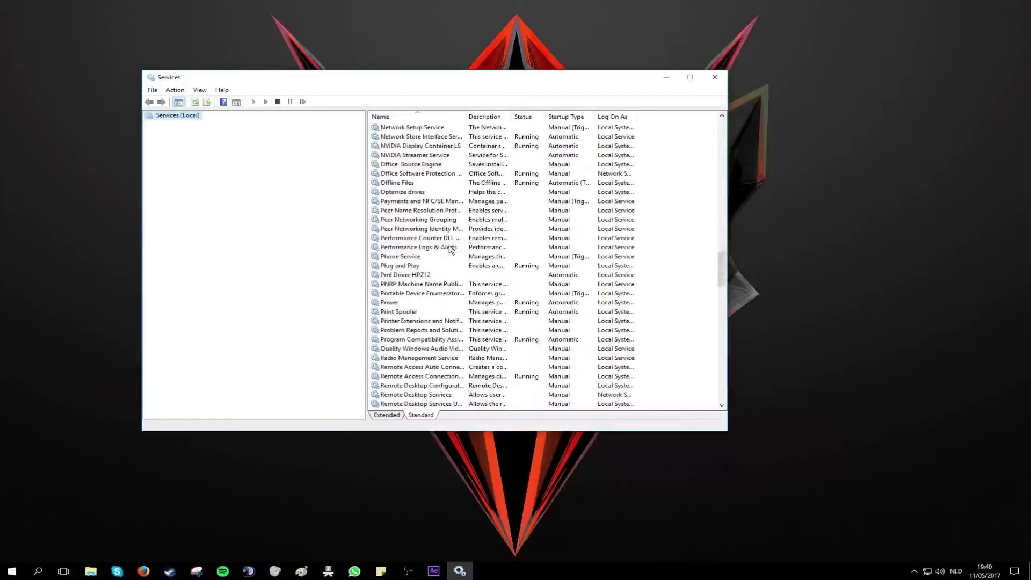
{"action": "scroll", "coordinate": [450, 249], "scroll_direction": "down", "scroll_amount": 5}
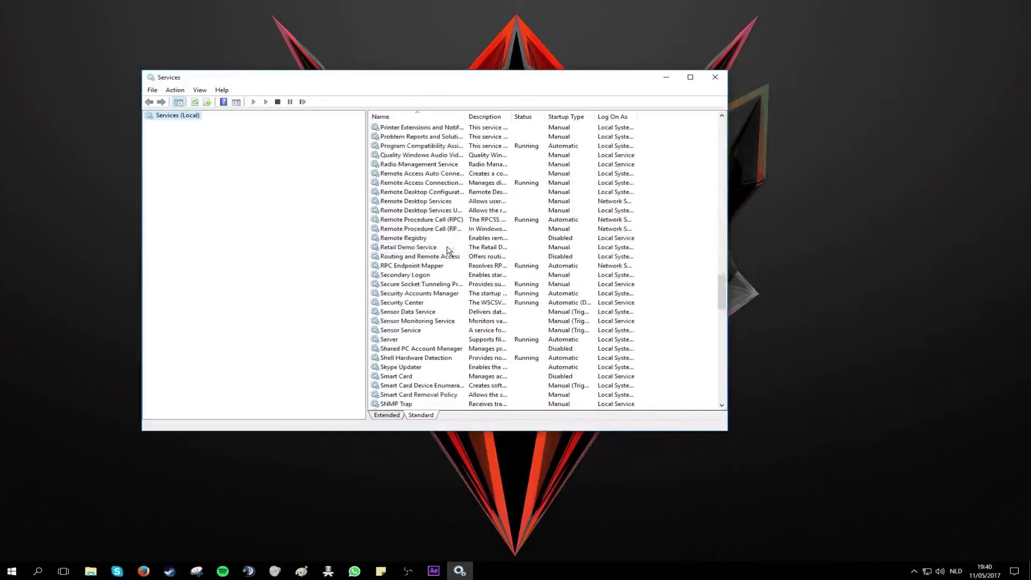
{"action": "scroll", "coordinate": [445, 250], "scroll_direction": "down", "scroll_amount": 5}
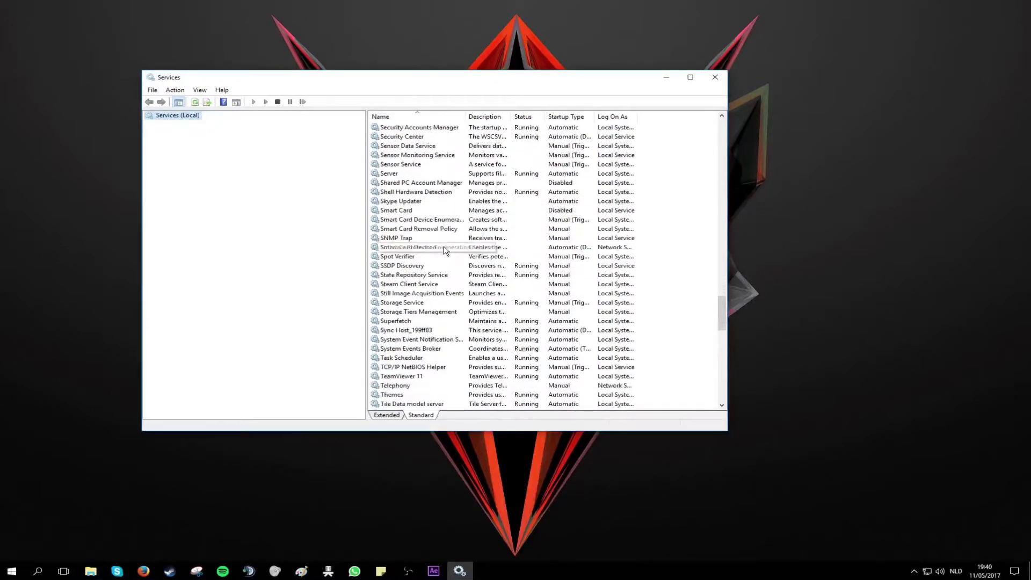
{"action": "scroll", "coordinate": [445, 250], "scroll_direction": "down", "scroll_amount": 1}
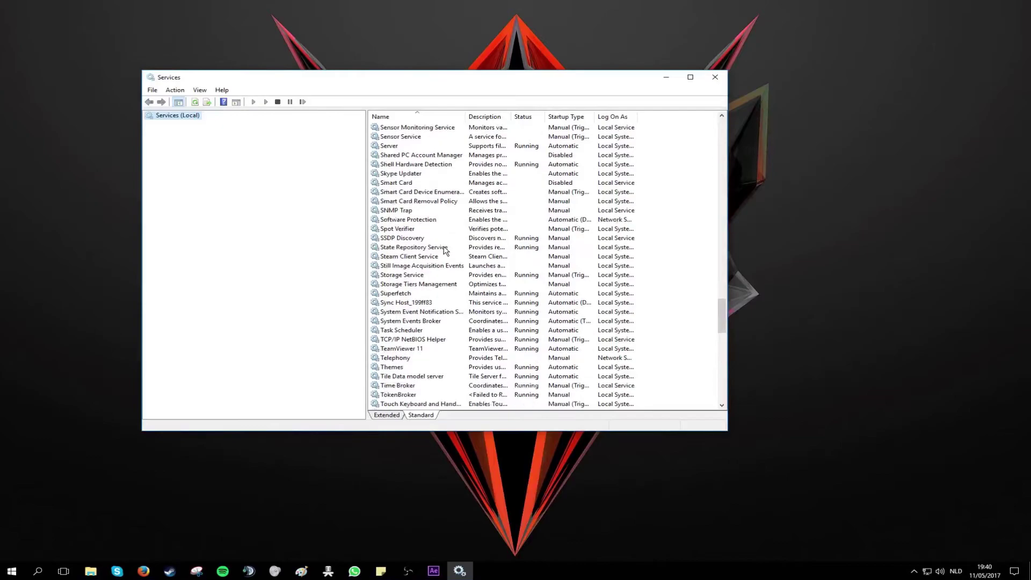
- In Superfetch's Properties, set Startup type to Disabled, stop the service, and apply
{"action": "left_click", "coordinate": [420, 294]}
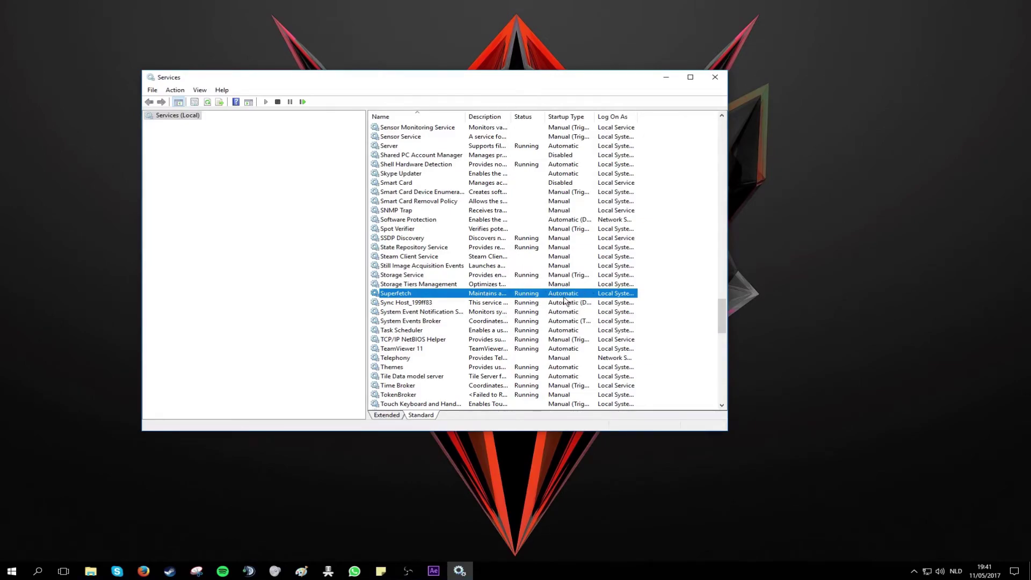
{"action": "right_click", "coordinate": [539, 294]}
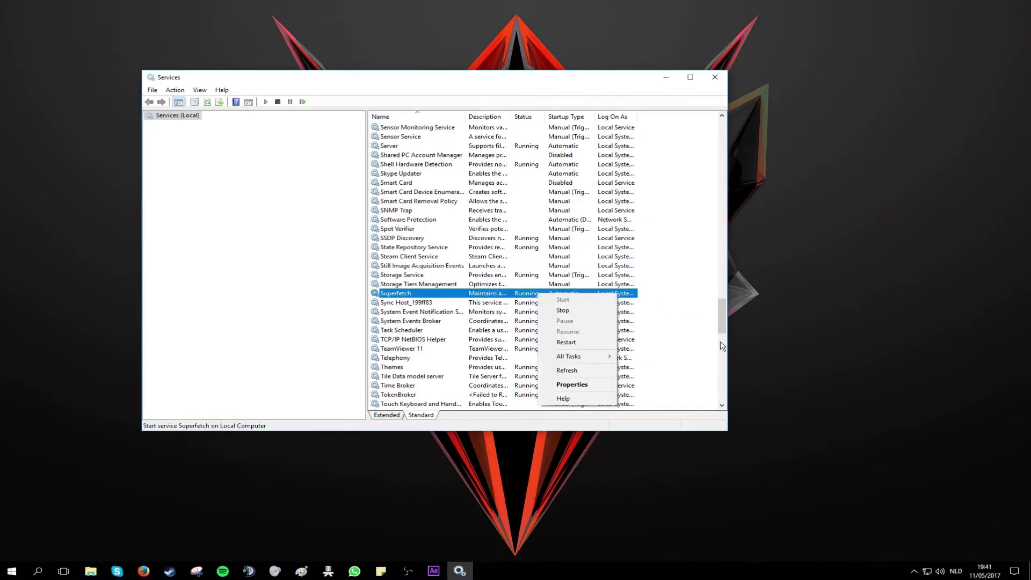
{"action": "left_click", "coordinate": [565, 385]}
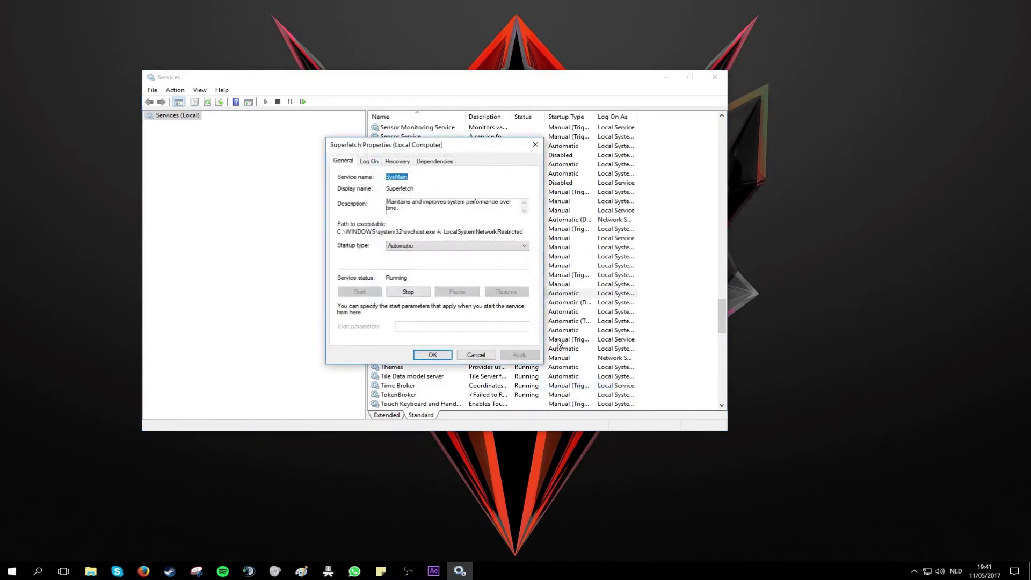
{"action": "left_click", "coordinate": [417, 246]}
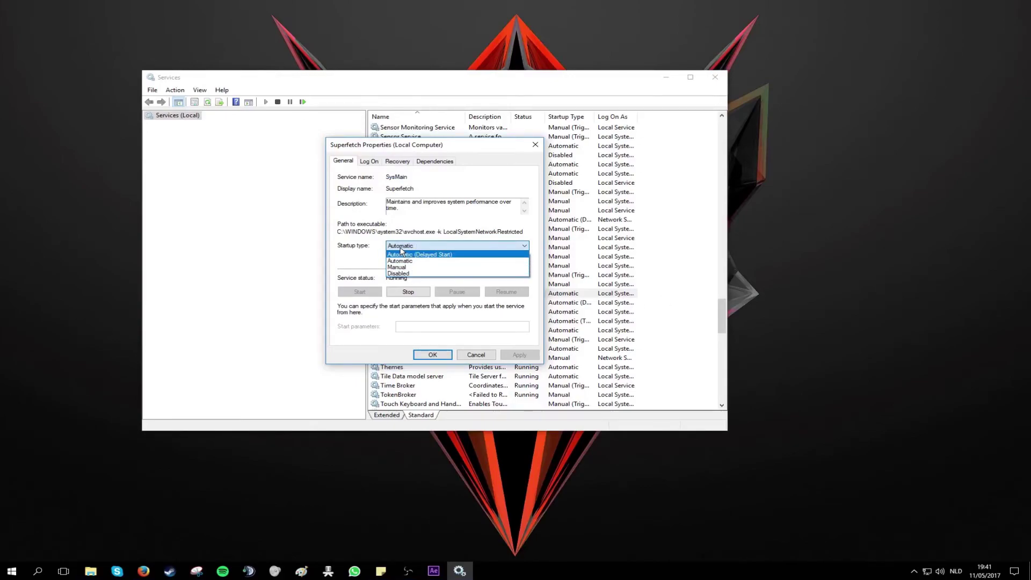
{"action": "left_click", "coordinate": [417, 274]}
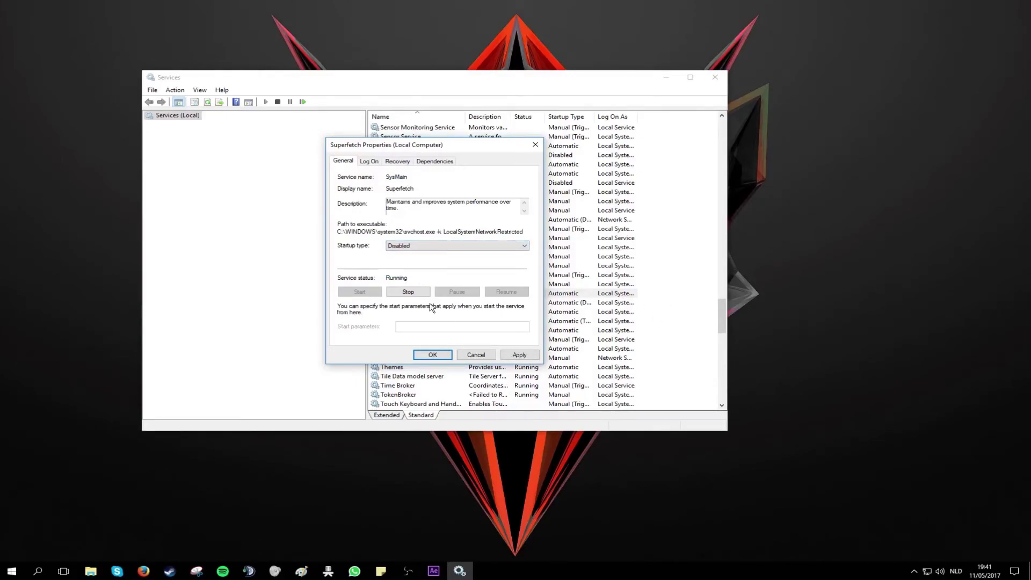
{"action": "left_click", "coordinate": [407, 293]}
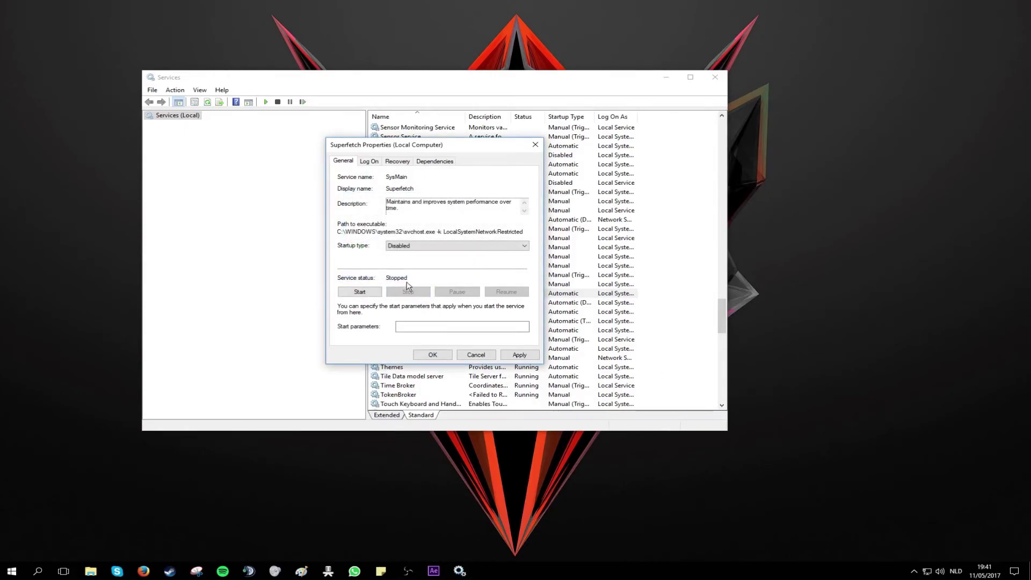
{"action": "left_click", "coordinate": [519, 355]}
{"action": "left_click", "coordinate": [432, 355]}
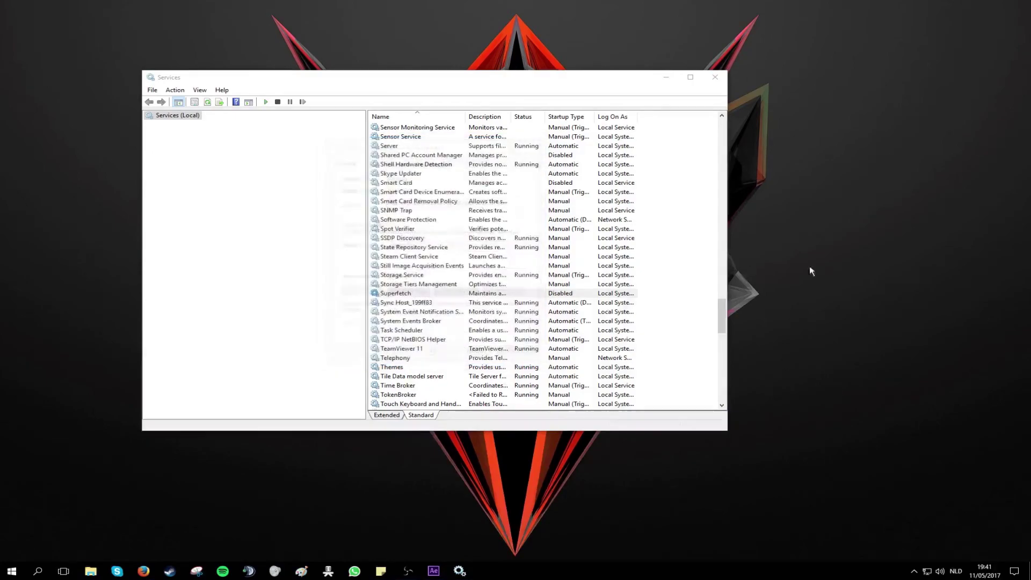
- Close the Services window
{"action": "left_click", "coordinate": [714, 77]}
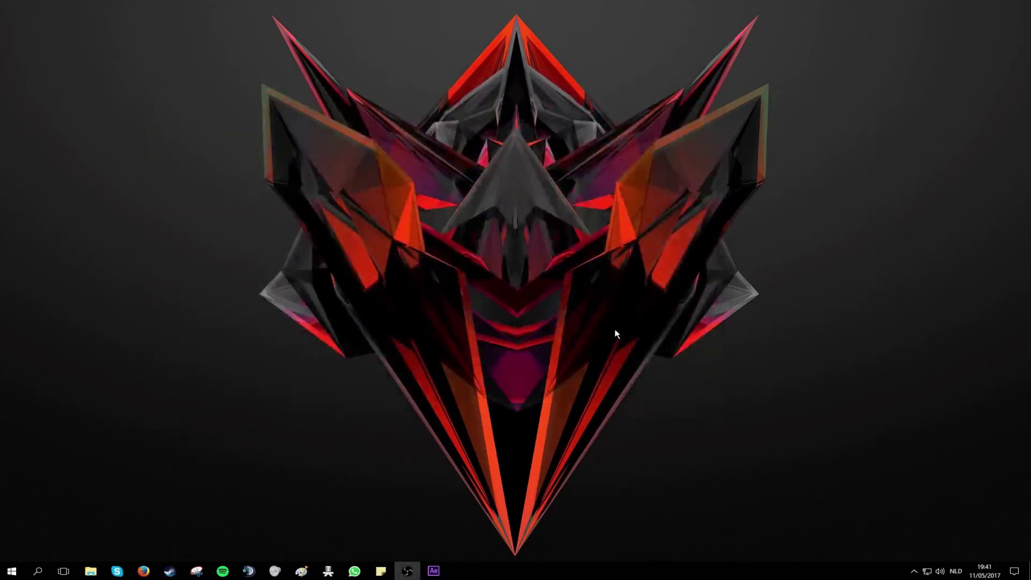